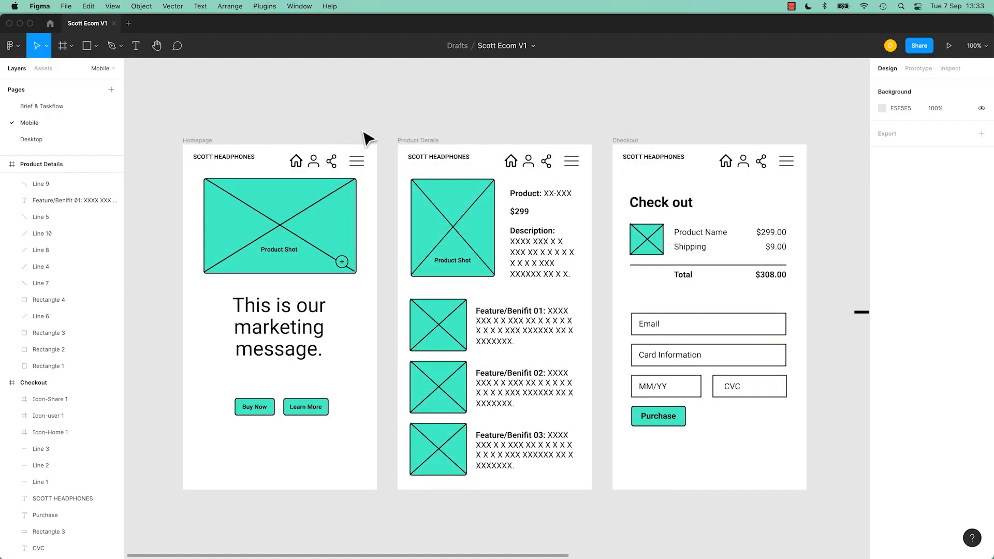
Place all eleven screenshots from the Finder's Moodboard folder onto the Mobile page, above the wireframes.
key("space")
left_click_drag(361, 113, 367, 131)
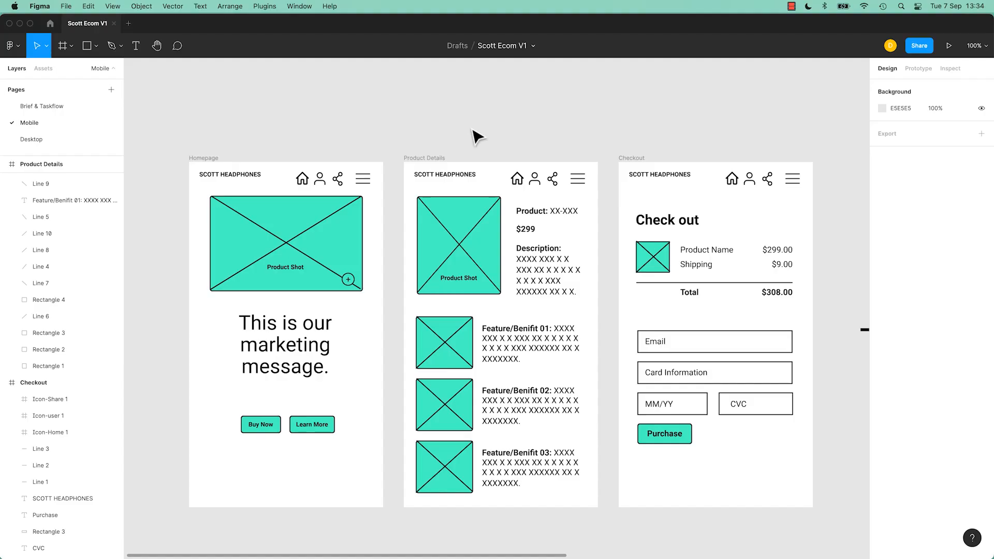
key("space")
left_click_drag(471, 126, 453, 305)
key("minus")
key("minus")
key("space")
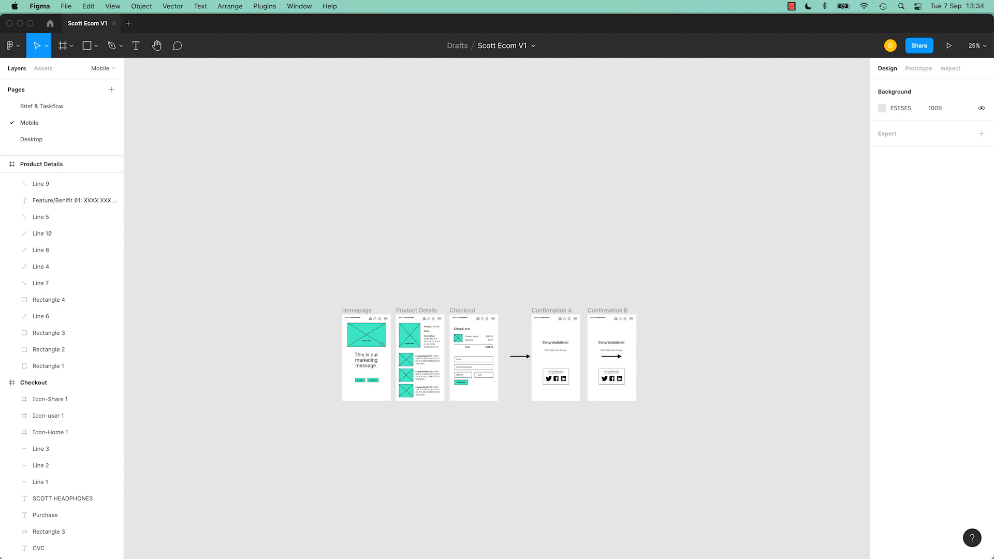
key("super+Tab")
left_click(426, 167)
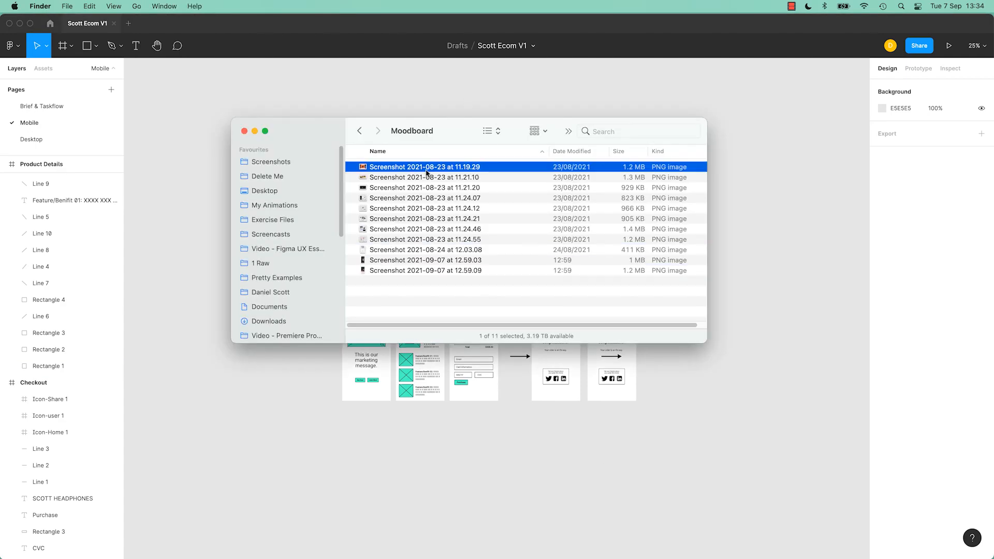
left_click(426, 274, "shift")
left_click_drag(364, 166, 758, 255)
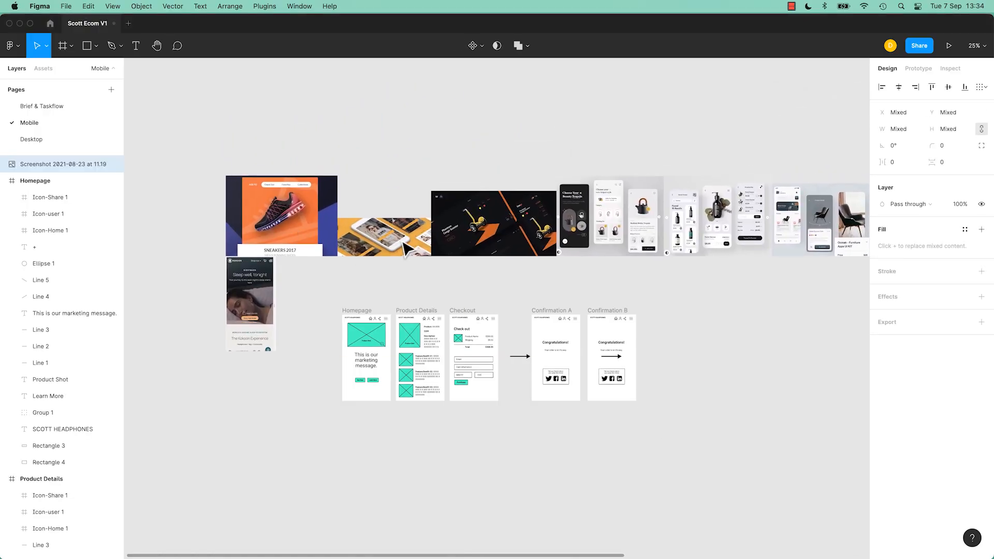
Move the bottle, chair and headphone-shop screenshots out of the long imported row to above the other images.
left_click_drag(723, 247, 397, 186)
left_click_drag(821, 223, 517, 154)
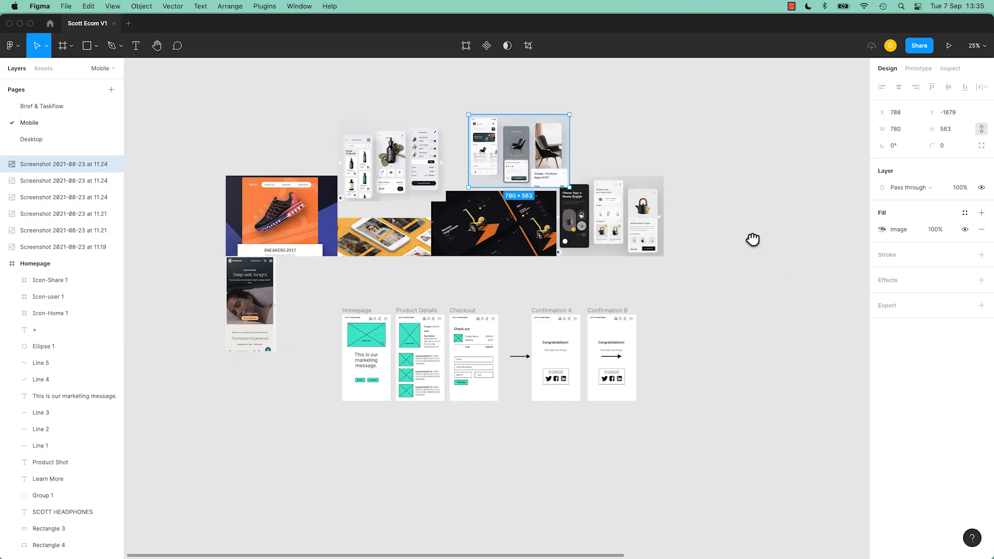
left_click_drag(752, 240, 386, 239)
left_click_drag(471, 144, 851, 315)
left_click_drag(800, 228, 511, 146)
Move the bone-conduction headphones screenshot below the pink fashion one and the black-and-white portrait above the sneakers image.
left_click_drag(476, 264, 759, 332)
left_click(802, 244)
left_click_drag(789, 218, 670, 348)
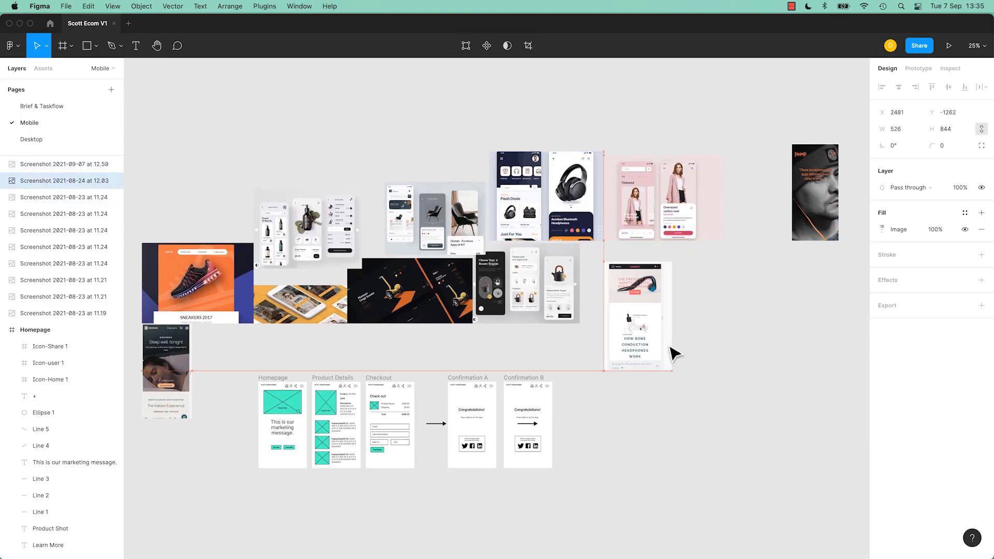
left_click_drag(811, 239, 198, 216)
left_click_drag(468, 349, 564, 345)
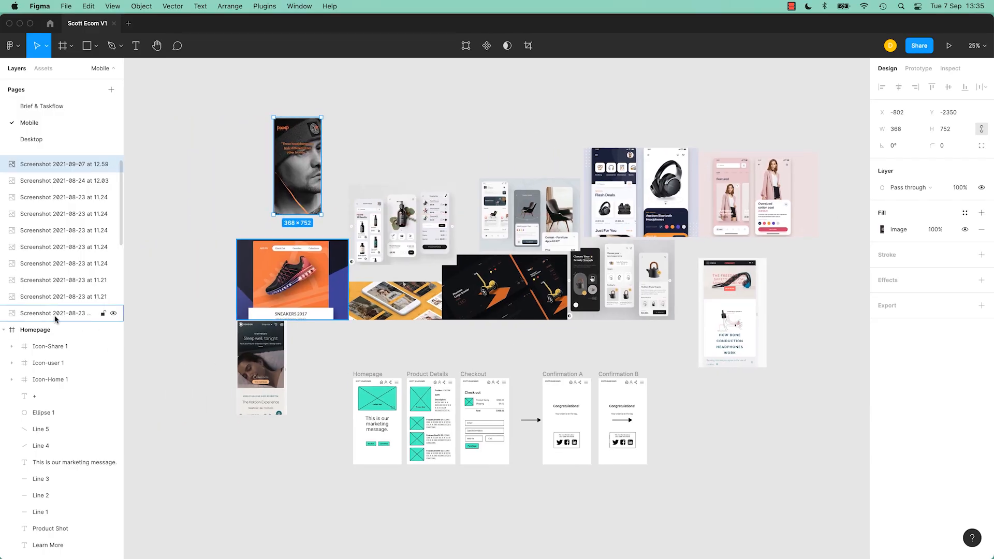
Place the sleep headphones screenshot beside the portrait above the sneakers image, and nudge the portrait, yellow phone and scooter images into line.
left_click(263, 406)
left_click_drag(262, 406, 334, 216)
left_click_drag(267, 215, 292, 208)
left_click_drag(409, 302, 409, 288)
left_click_drag(472, 307, 472, 299)
Pack the chair, headphone-shop, teapot, pink fashion and bone-conduction screenshots into a loose collage with the other images.
left_click_drag(517, 236, 393, 188)
left_click_drag(619, 215, 483, 216)
left_click_drag(604, 290, 605, 173)
left_click_drag(782, 215, 654, 265)
left_click_drag(738, 343, 687, 288)
scroll(250, 290, "right", 10)
scroll(435, 319, "left", 10)
scroll(434, 379, "down", 1)
left_click(434, 363)
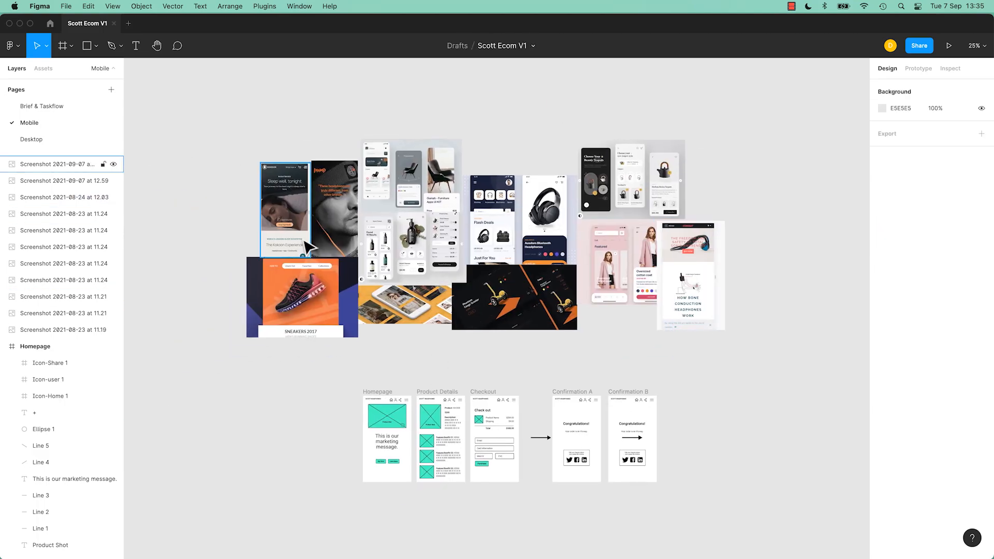
left_click(332, 209)
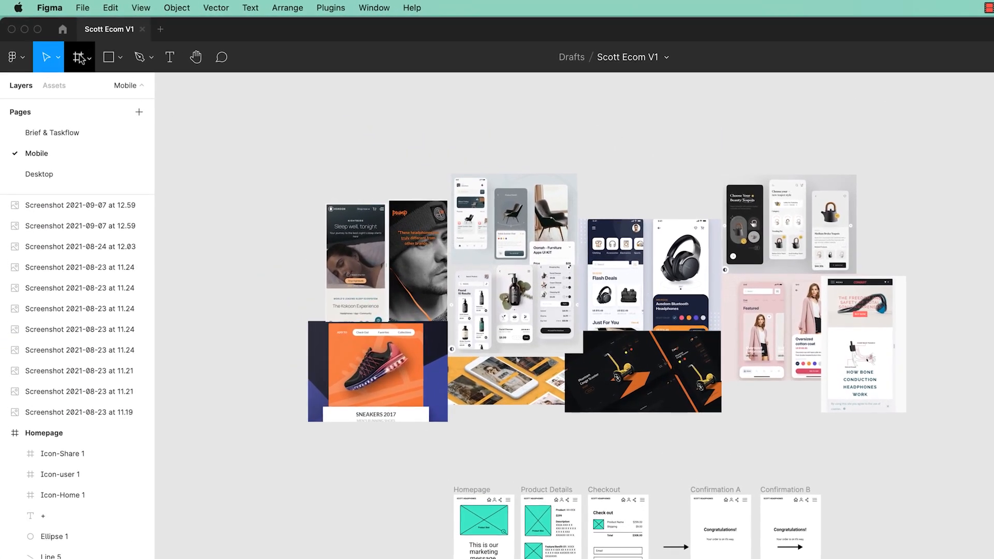
left_click(18, 46)
mouse_move(44, 115)
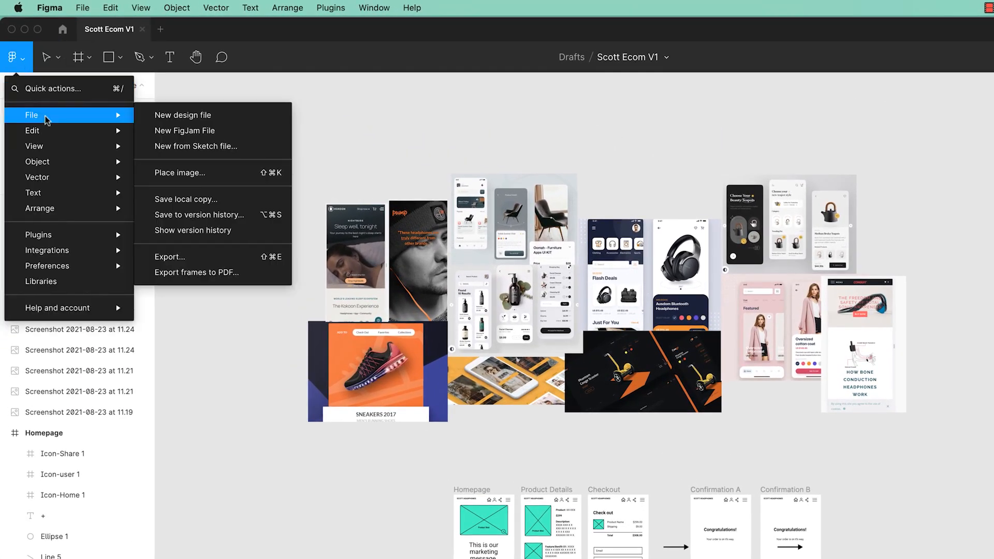
left_click(587, 119)
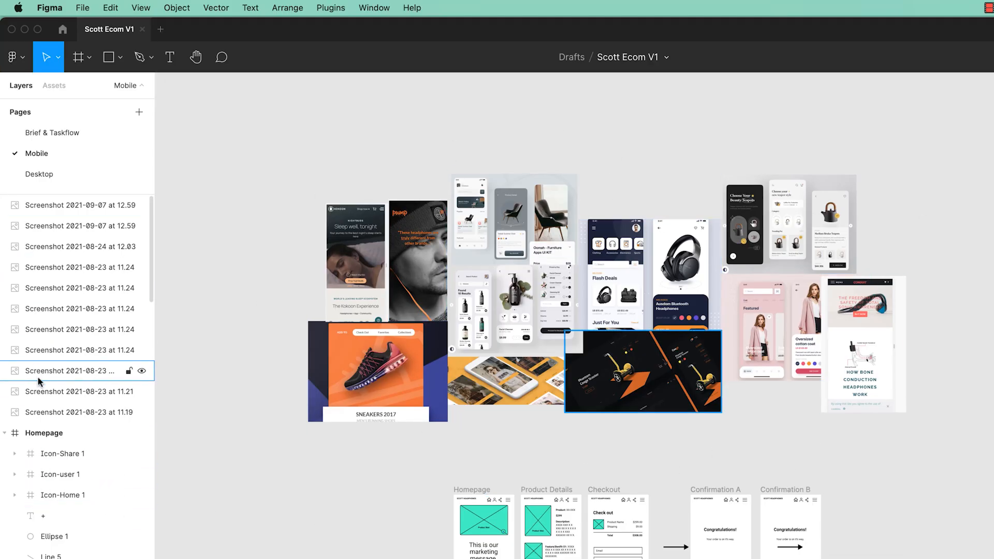
Draw a frame about 4040 × 1948 around all the screenshots, name it Moodboard and collapse its layers.
left_click(77, 60)
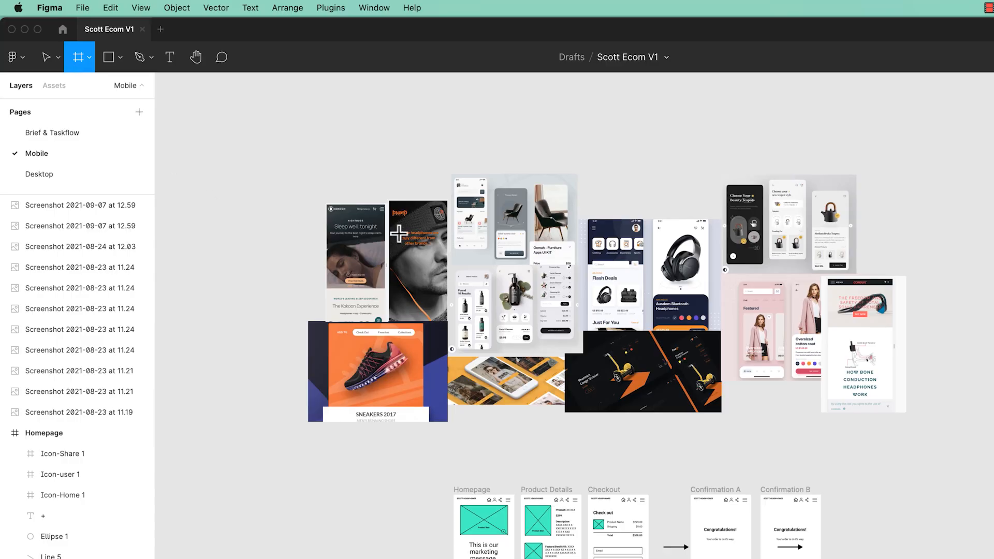
left_click_drag(289, 136, 935, 453)
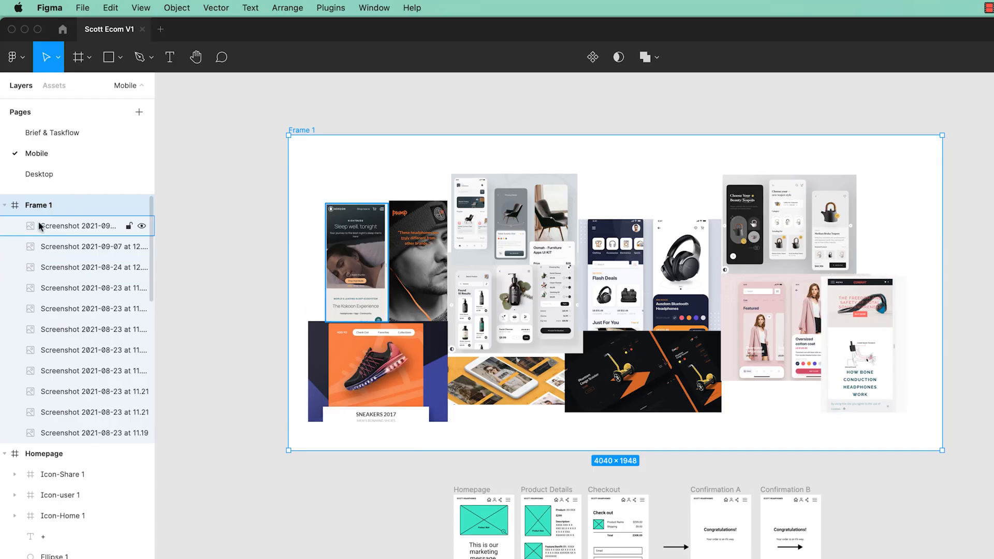
double_click(36, 207)
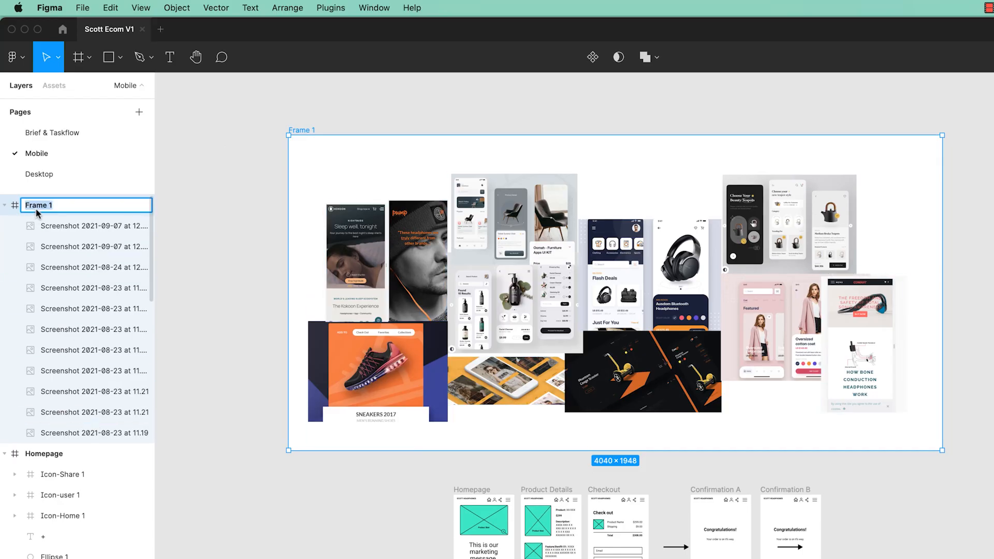
type("Moodboard")
key("Return")
left_click(5, 205)
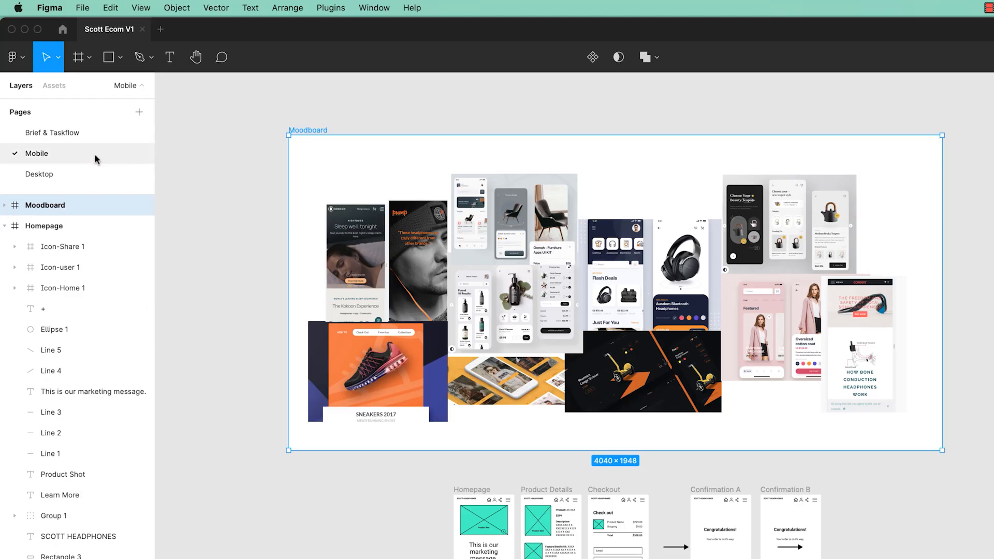
Try adding a separate page named Mood below the Mobile page, and undo it.
left_click(139, 111)
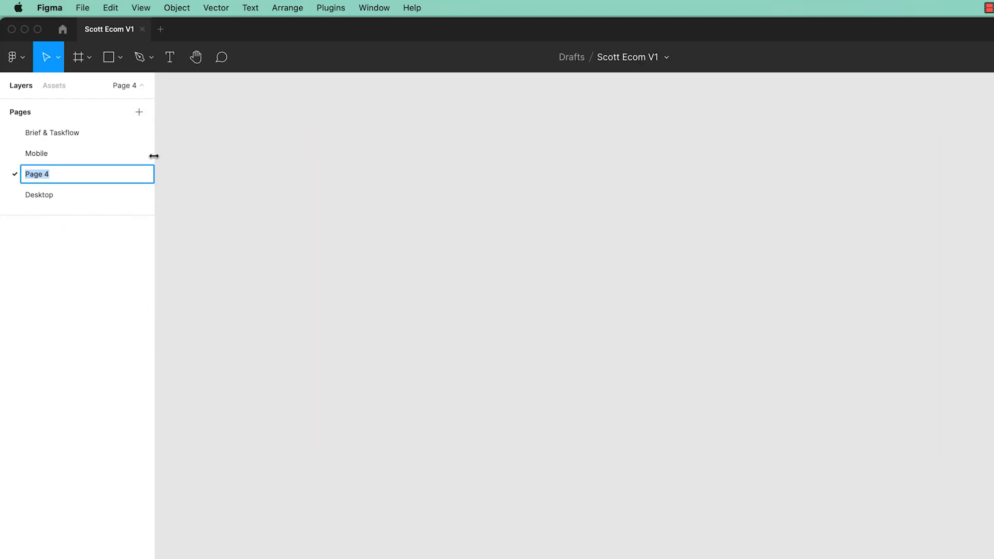
type("Mood")
left_click(127, 315)
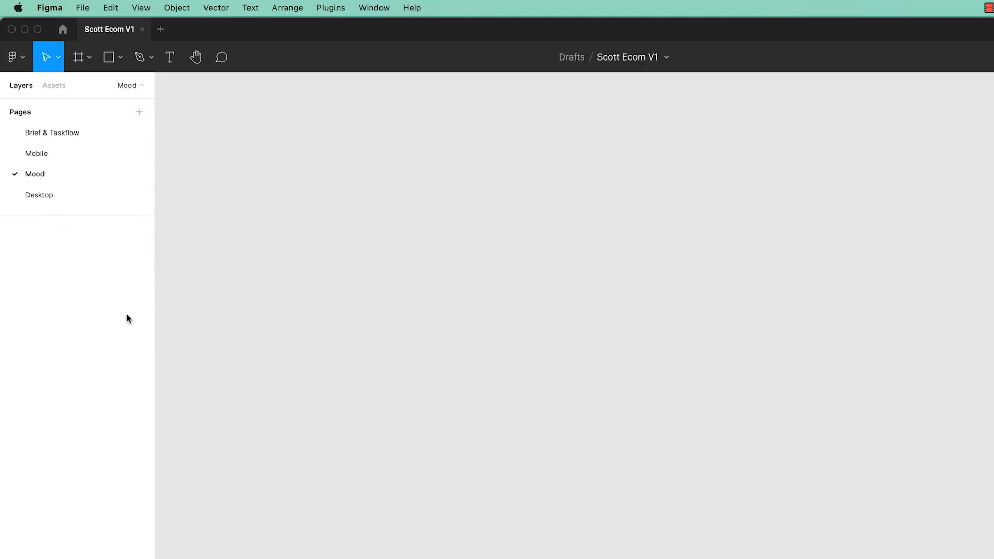
key("super+z")
key("super+z")
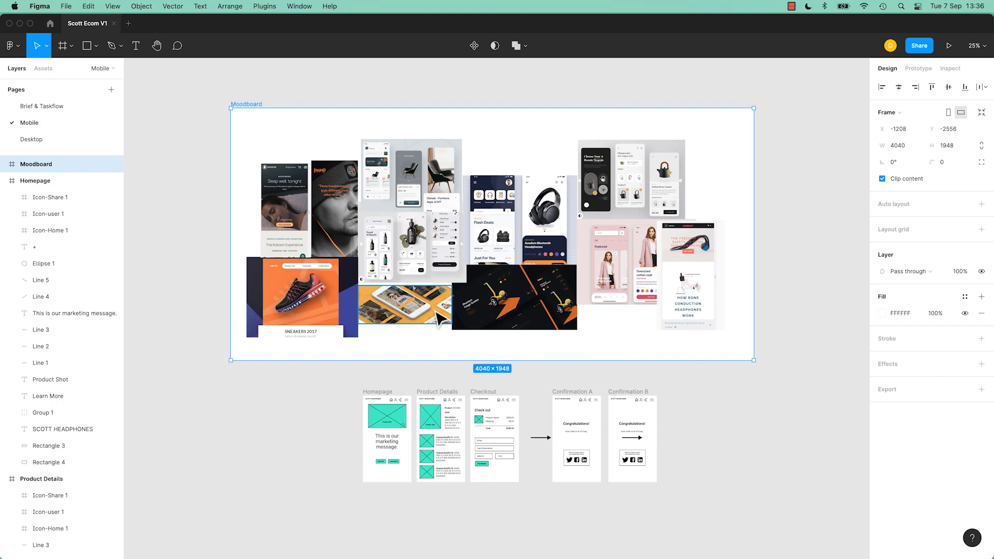
Rearrange the Moodboard frame so the teapot screenshot sits at its top edge and the sneakers image overlaps beside it.
left_click_drag(303, 317, 688, 144)
left_click_drag(649, 209, 595, 185)
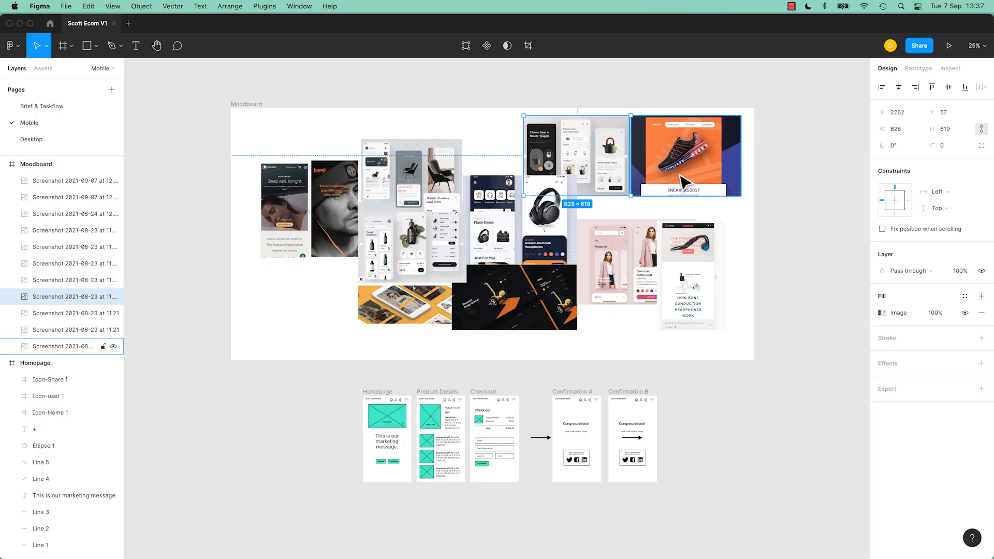
left_click_drag(690, 173, 669, 201)
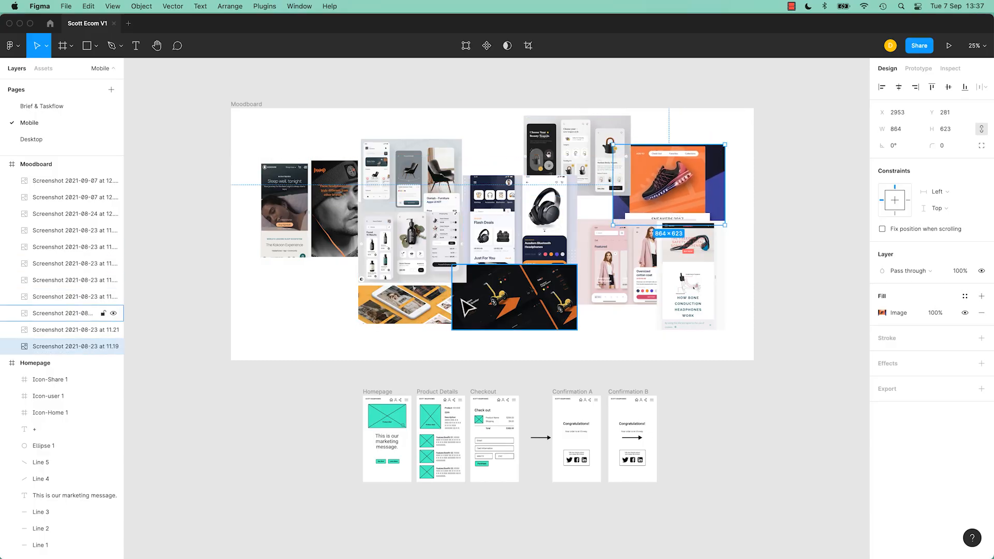
left_click(212, 265)
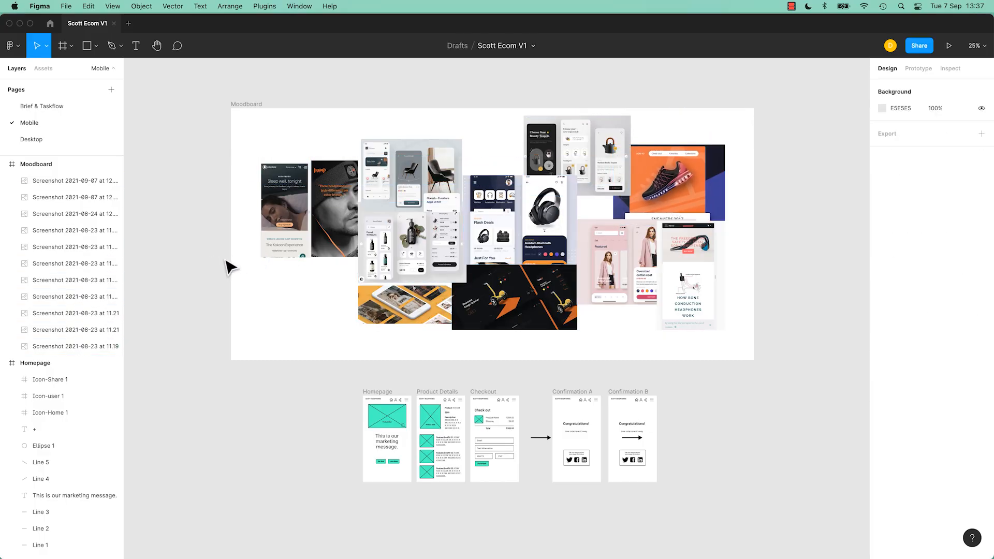
Add a black 1-pixel inside stroke to the bottle products screenshot in the moodboard.
left_click(416, 236)
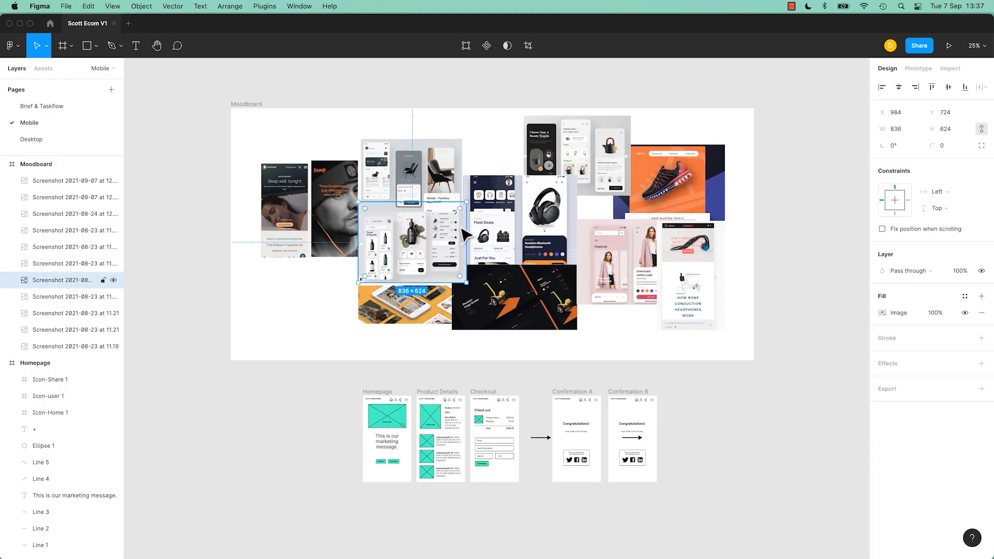
left_click(981, 338)
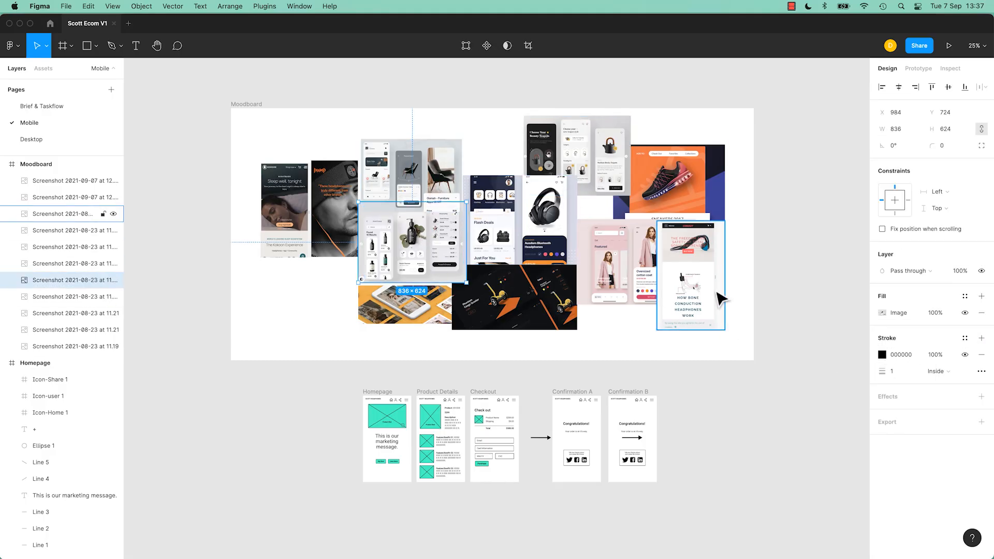
Scale the headphone-shop screenshot down to about 622 × 484 and move it up beside the chair screenshot.
left_click(546, 228)
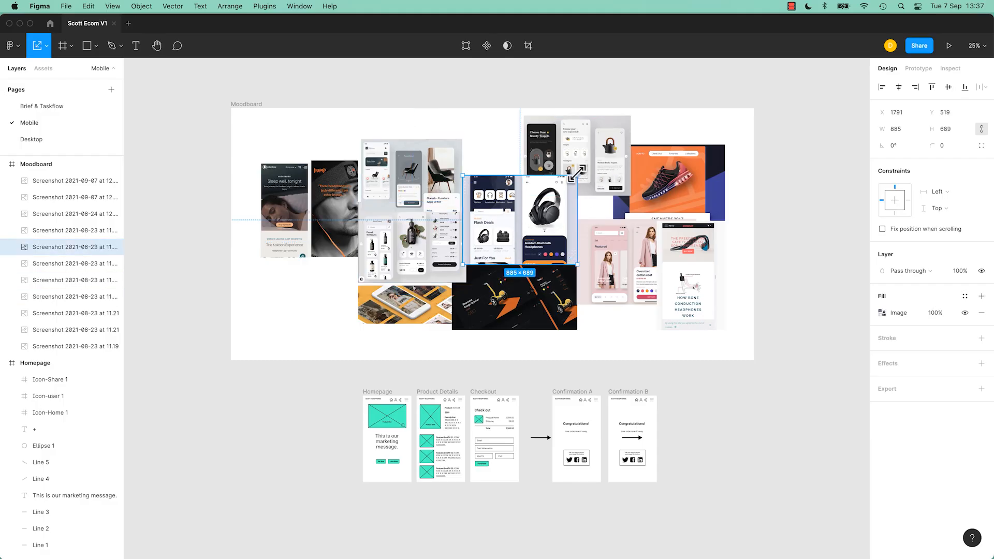
left_click_drag(577, 177, 543, 203)
left_click_drag(530, 241, 531, 179)
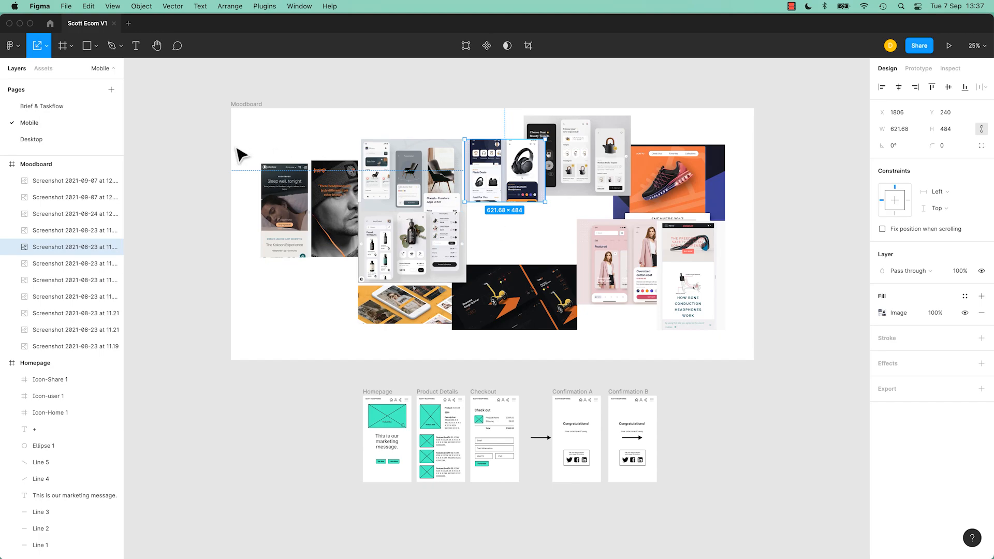
Go to the Figma Community and search its files for moodboard.
left_click(51, 24)
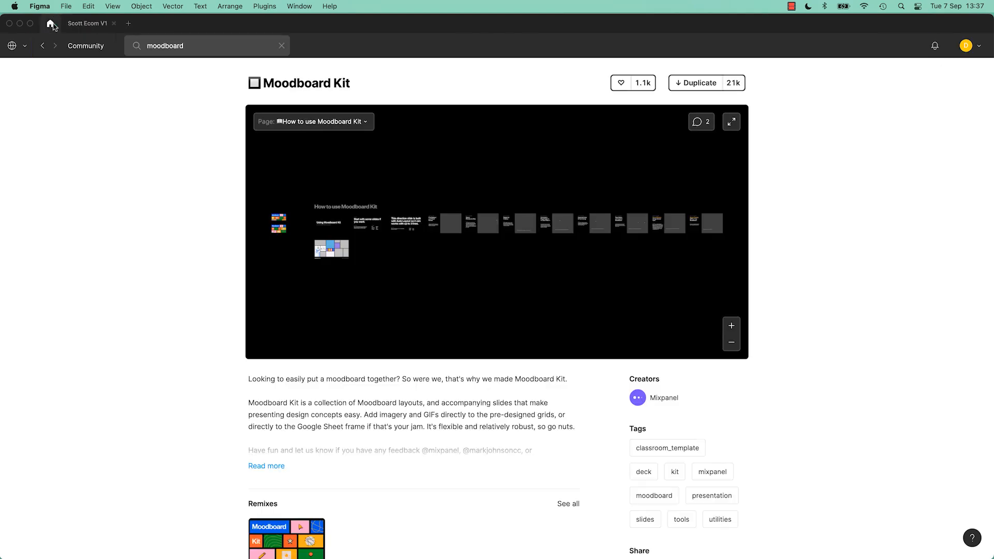
left_click(17, 46)
left_click(37, 141)
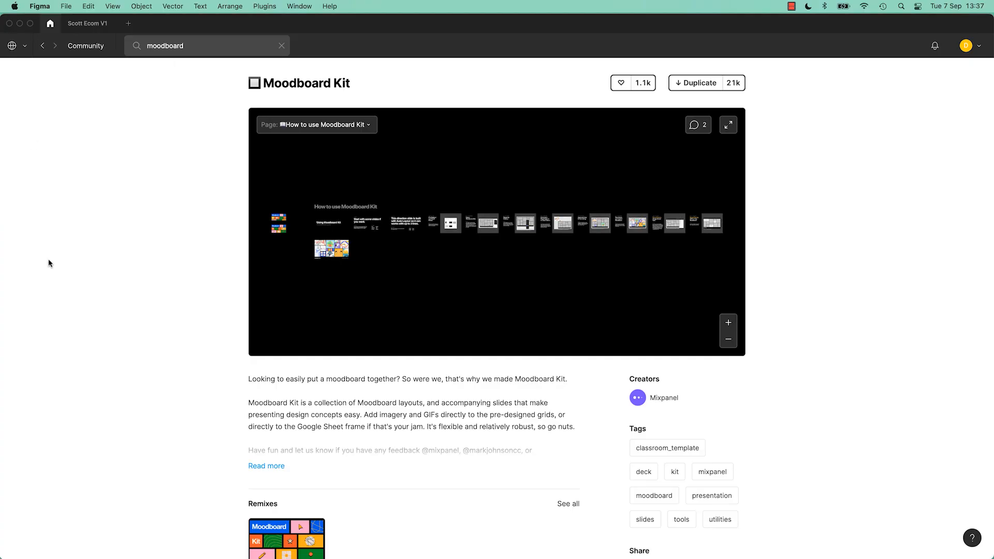
left_click(283, 47)
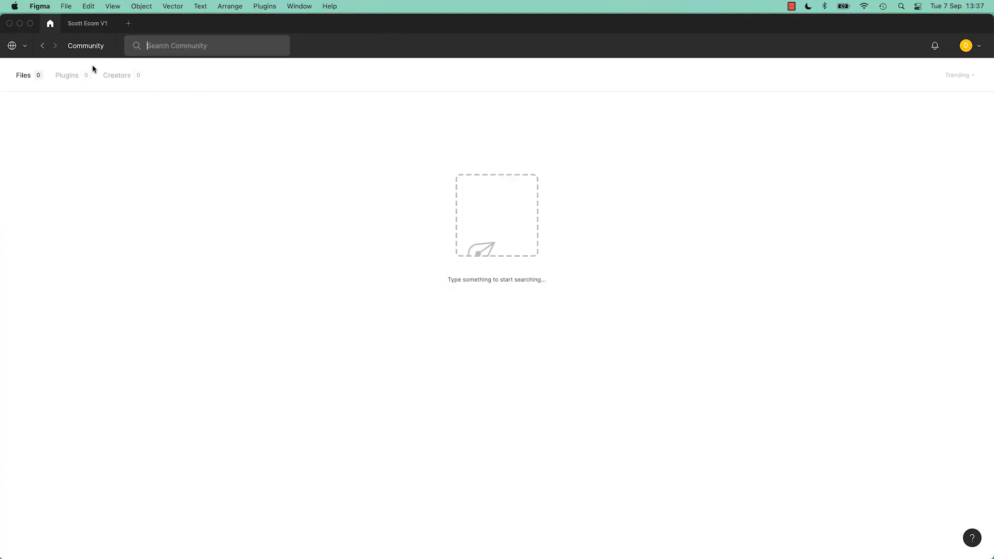
left_click(75, 46)
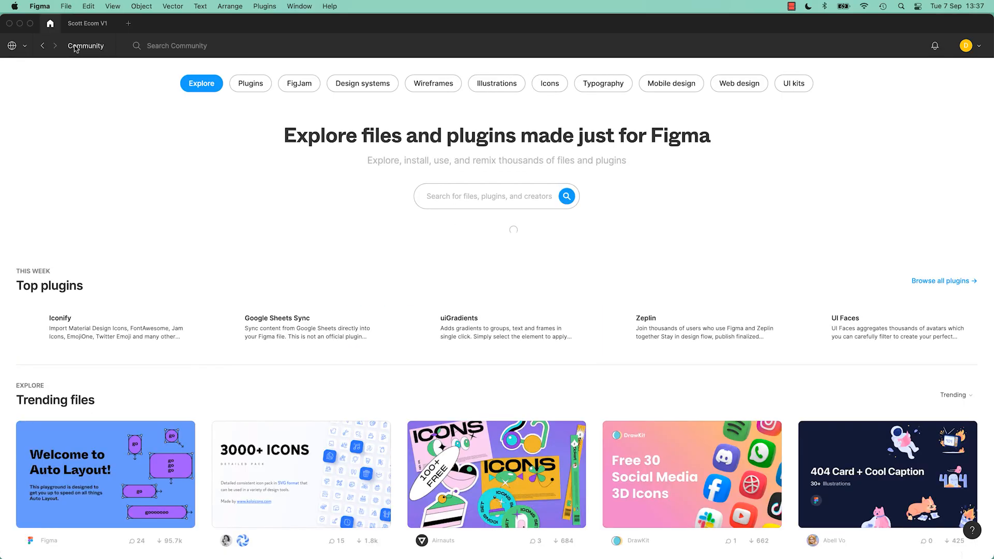
left_click(182, 44)
type("moodboa")
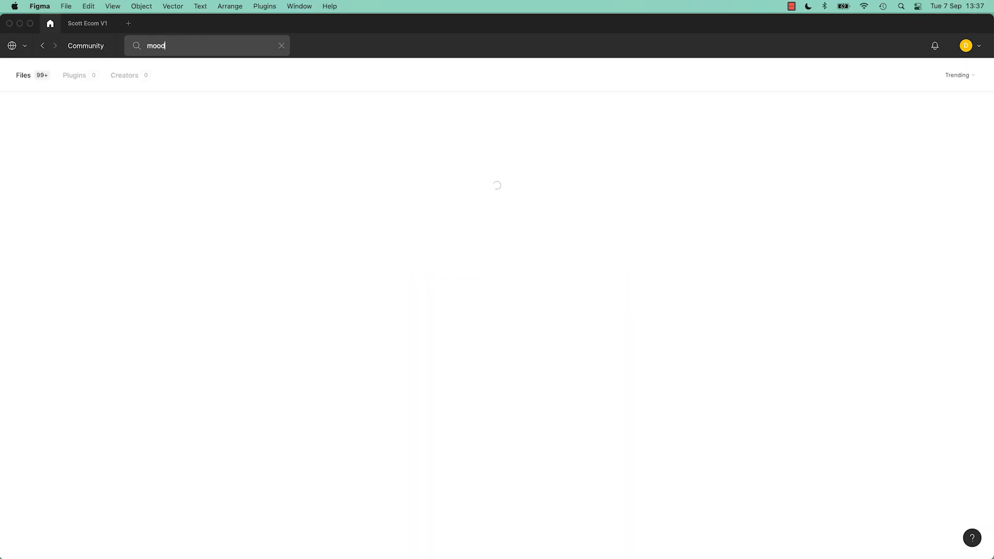
type("rd")
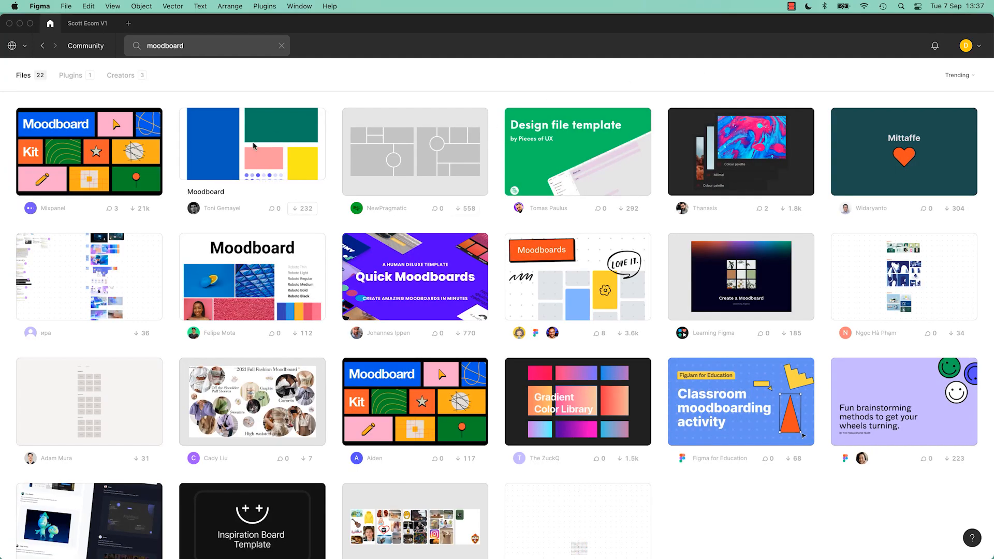
Open Mixpanel's Moodboard Kit from the results and duplicate it as an own editable file.
left_click(81, 149)
left_click(677, 91)
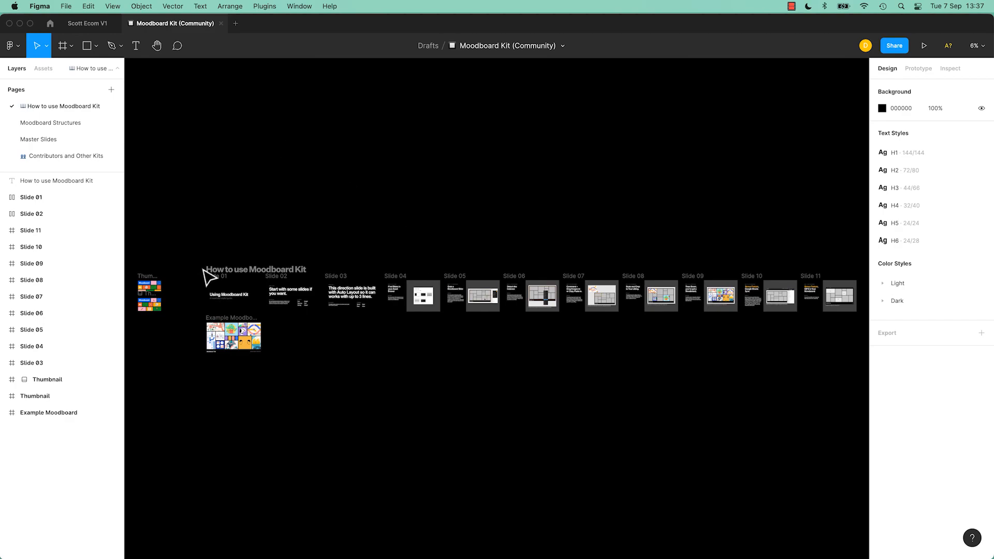
Examine the Example Moodboard's filled image grid on the How to use Moodboard Kit page up close.
left_click(241, 344)
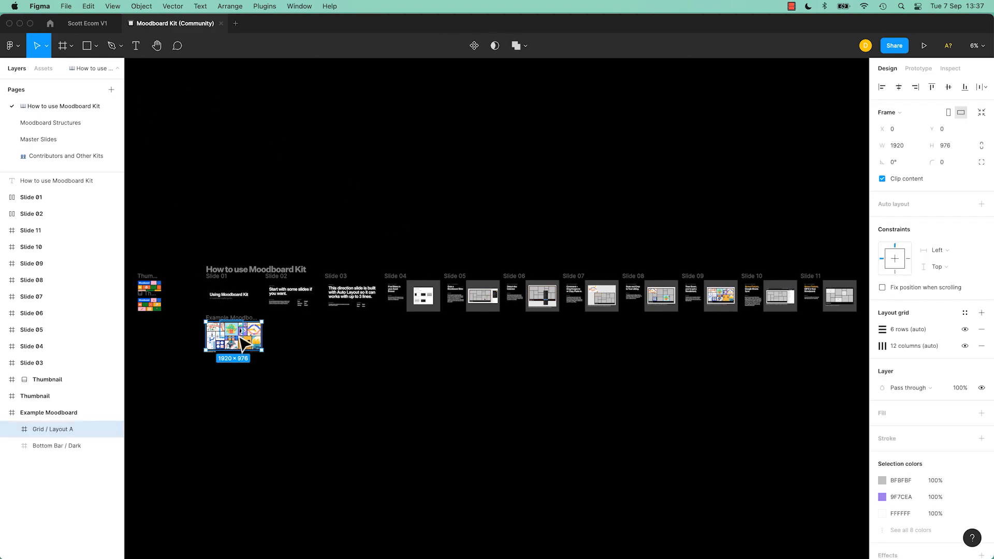
key("super+equal")
key("super+equal")
key("super+equal")
left_click_drag(239, 336, 697, 333)
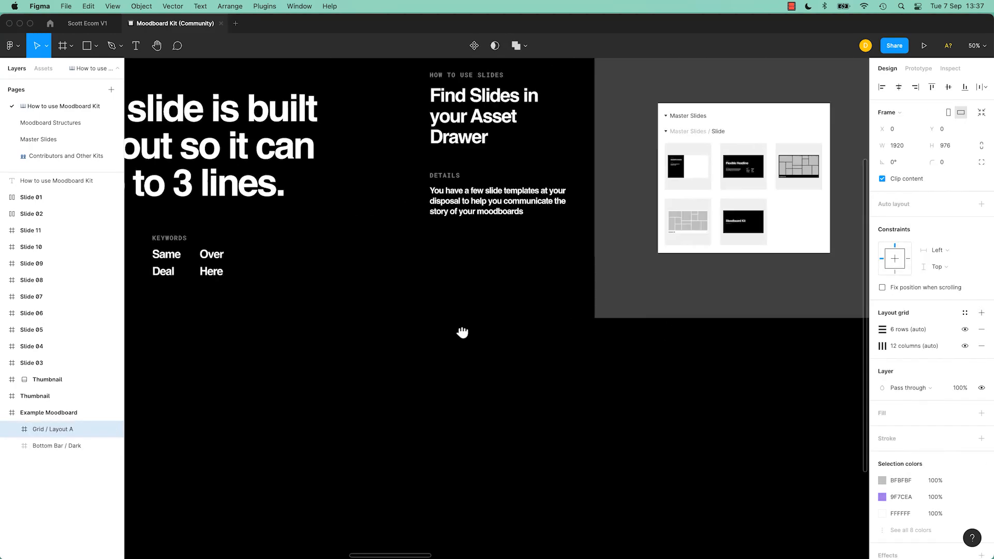
left_click_drag(310, 362, 670, 218)
left_click_drag(459, 251, 624, 11)
left_click_drag(644, 350, 573, 254)
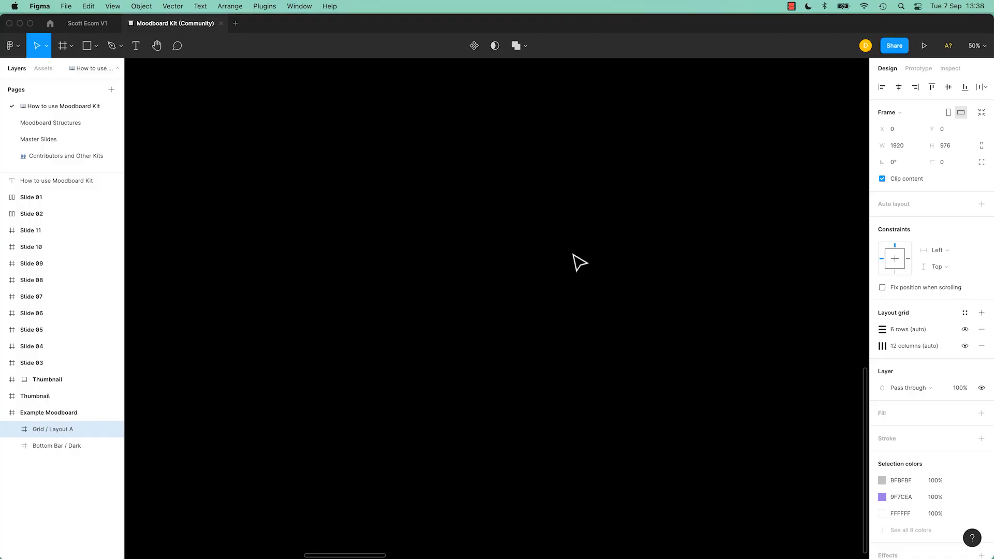
key("shift+1")
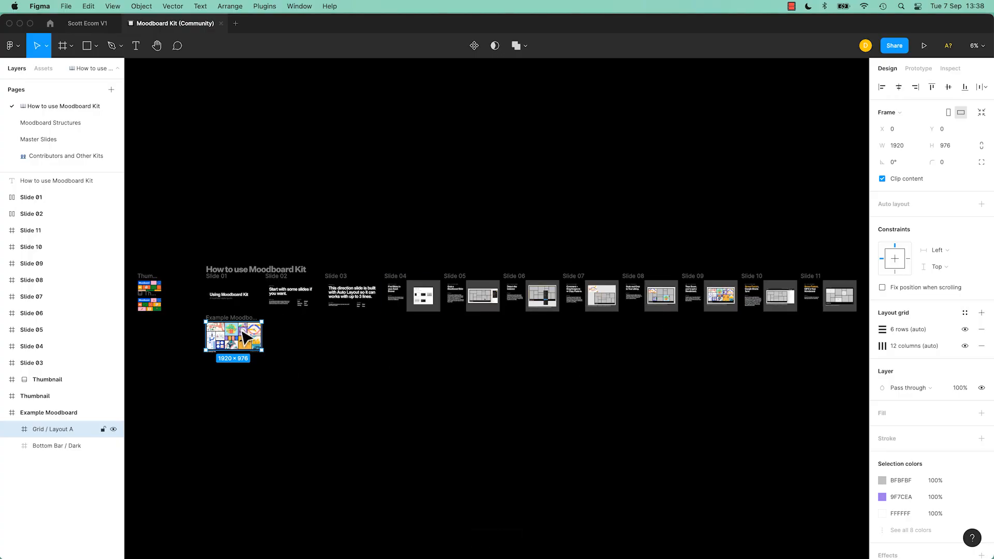
left_click_drag(275, 342, 555, 280)
key("plus")
key("plus")
key("plus")
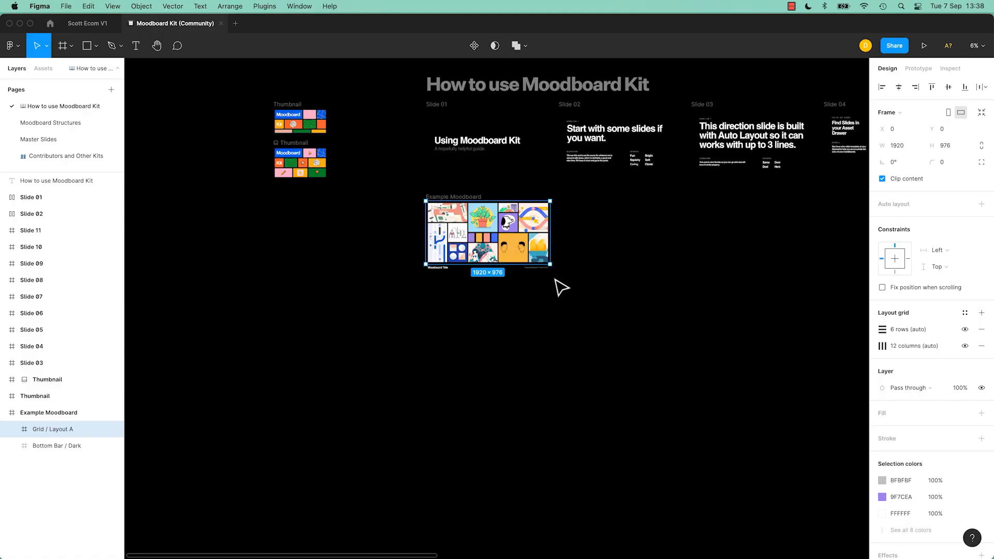
left_click_drag(610, 200, 590, 439)
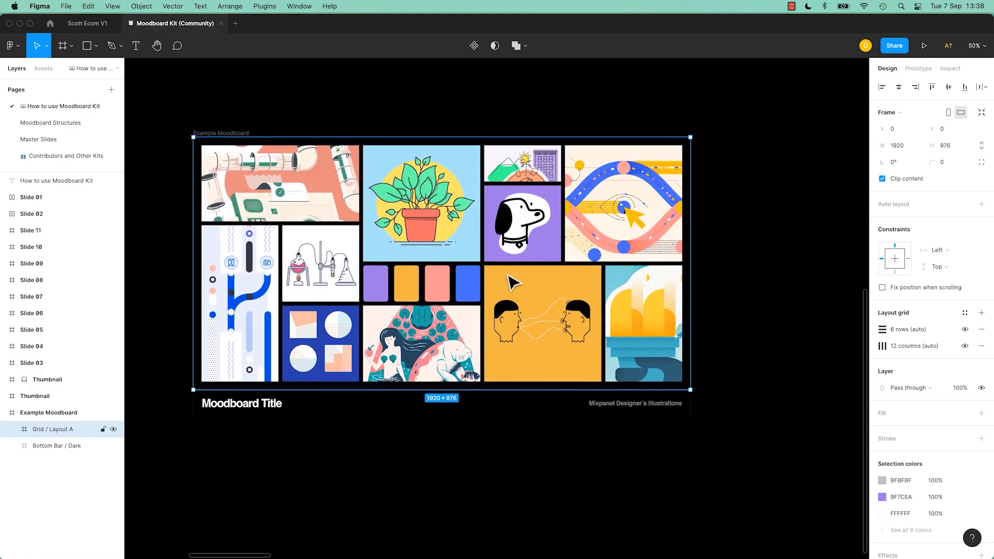
Open the Moodboard Structures page and examine its empty grid layouts, ending on Grid / Layout D.
left_click(36, 123)
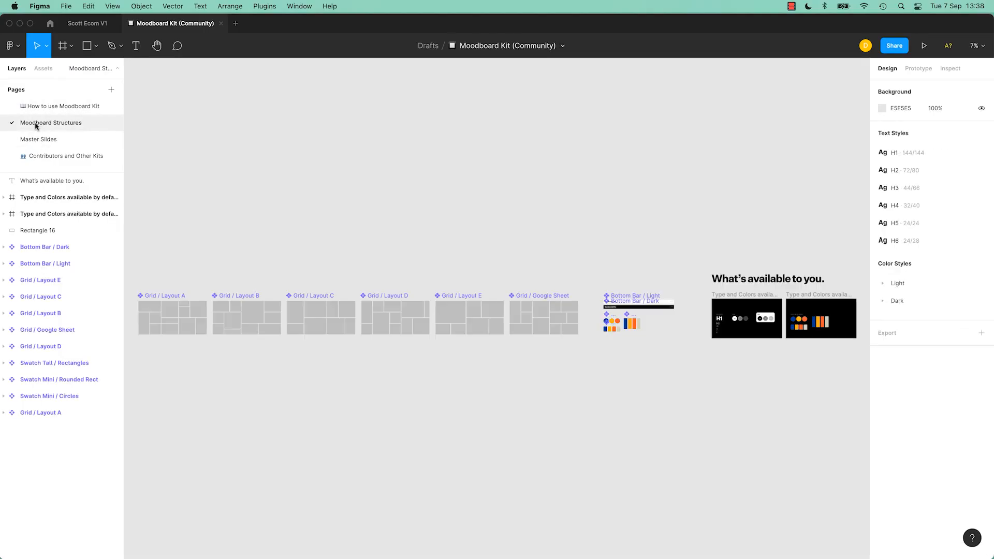
left_click(165, 297)
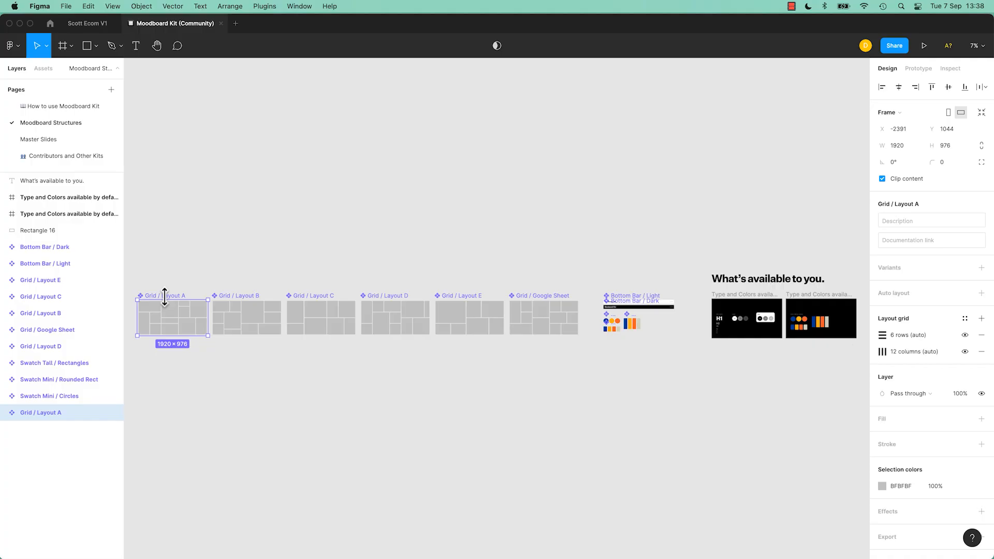
scroll(166, 301, "up", 5)
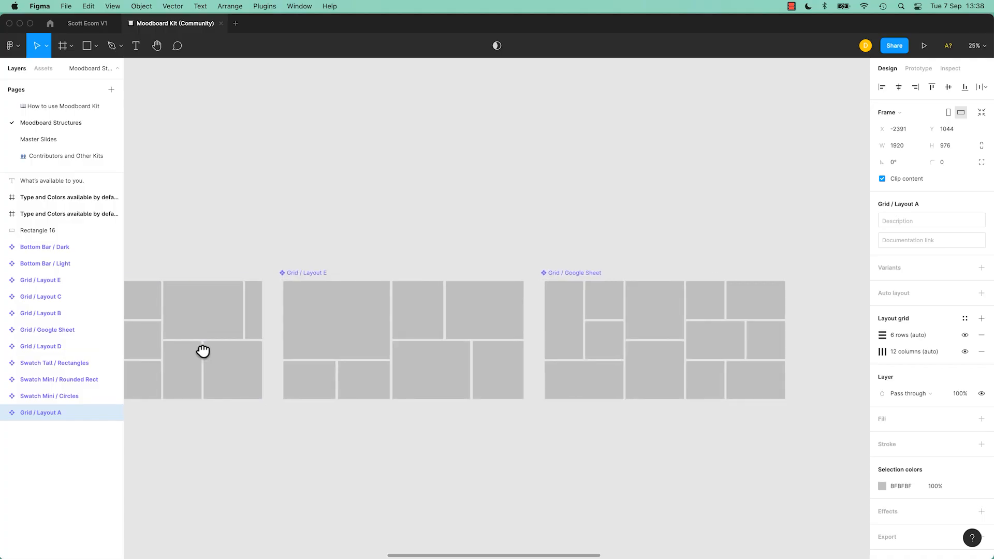
scroll(202, 349, "right", 10)
key("plus")
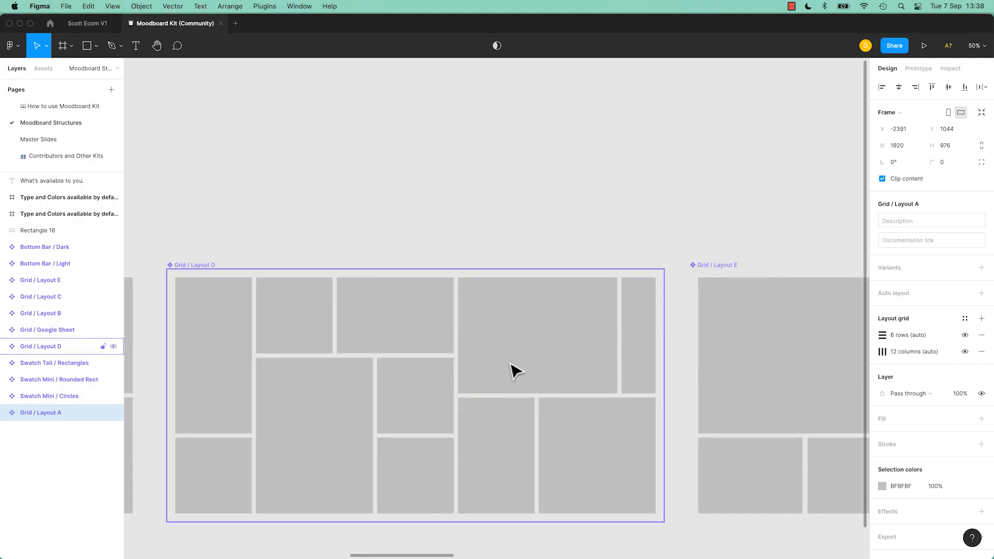
left_click_drag(494, 337, 535, 294)
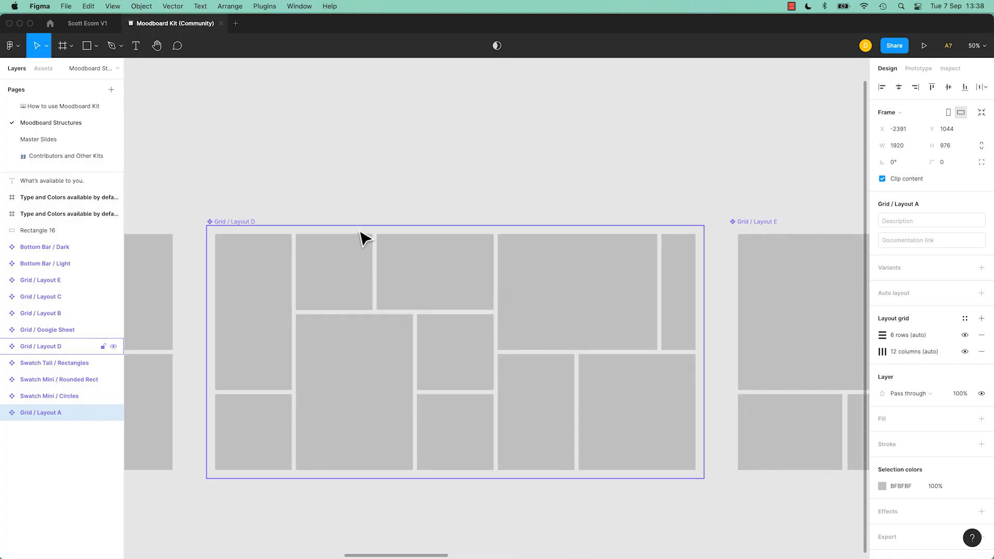
Place the image Screenshot 2021-09-07 at 12.59.03 inside the tall upper-left frame of Grid / Layout D.
left_click(273, 311)
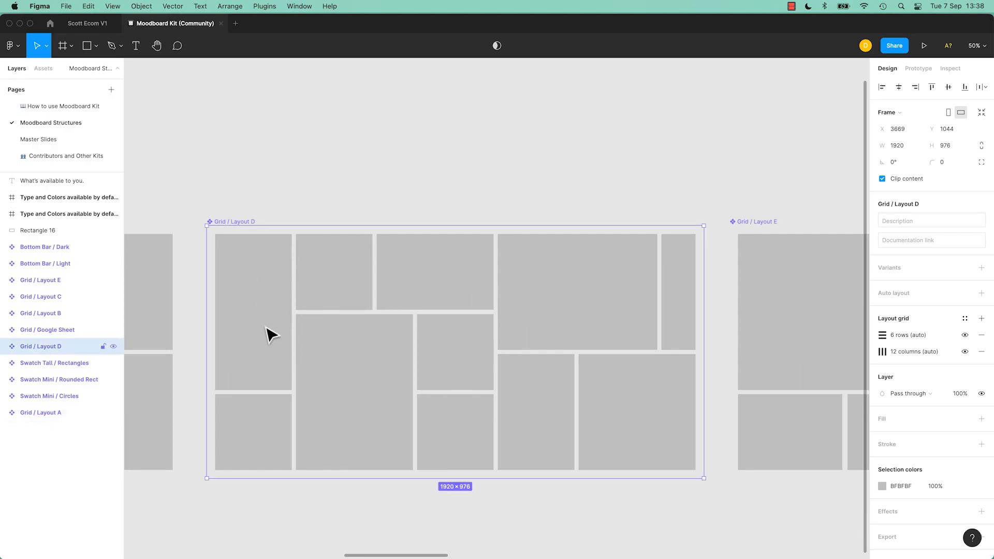
left_click(269, 336)
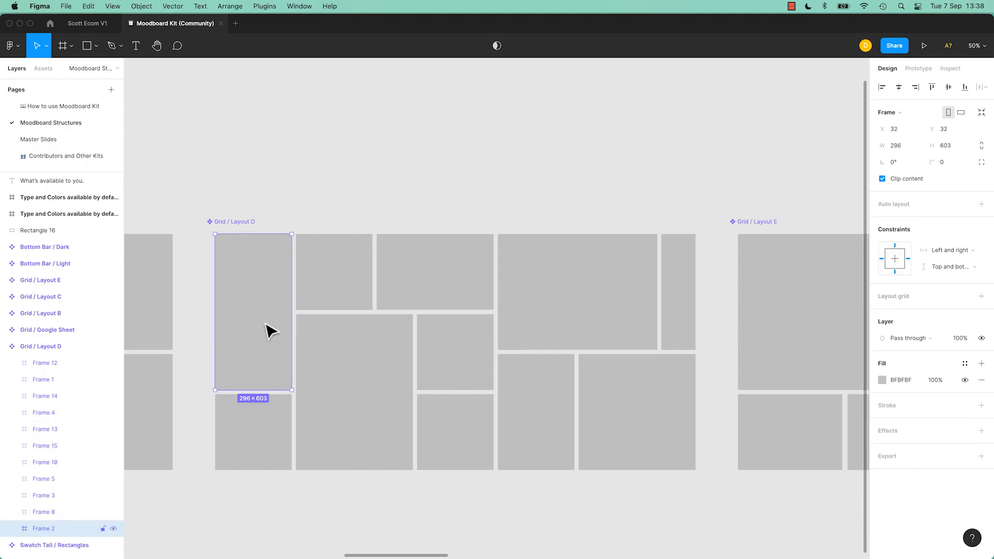
left_click(19, 48)
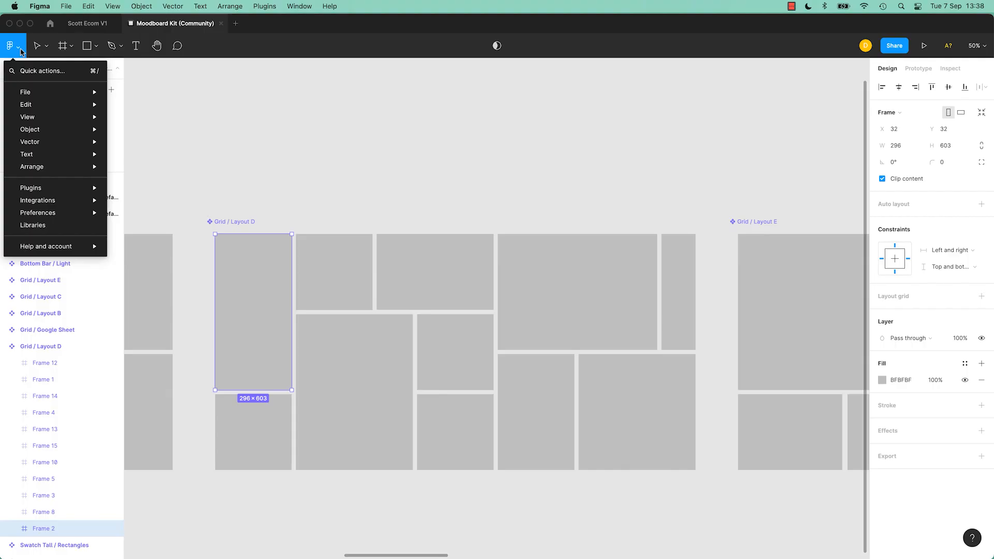
mouse_move(45, 92)
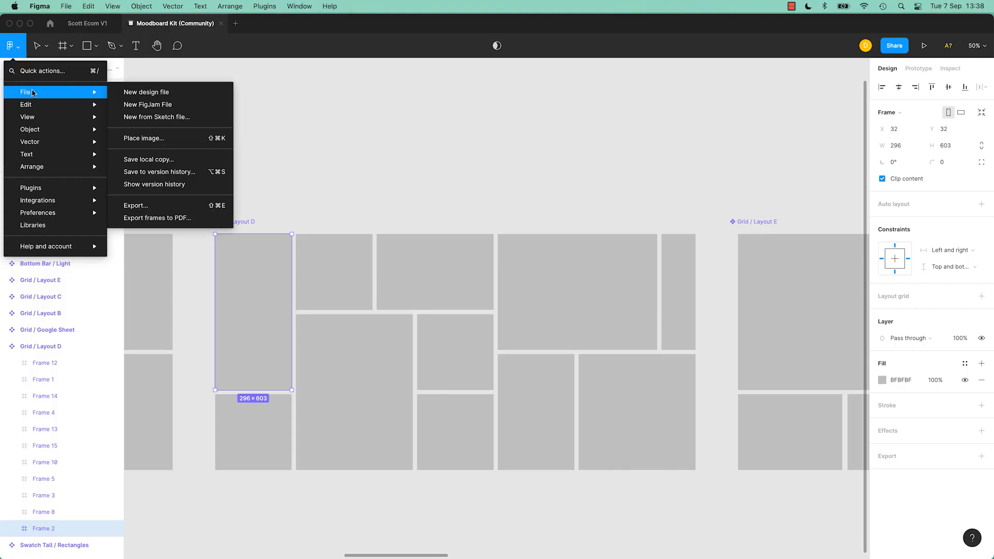
left_click(156, 139)
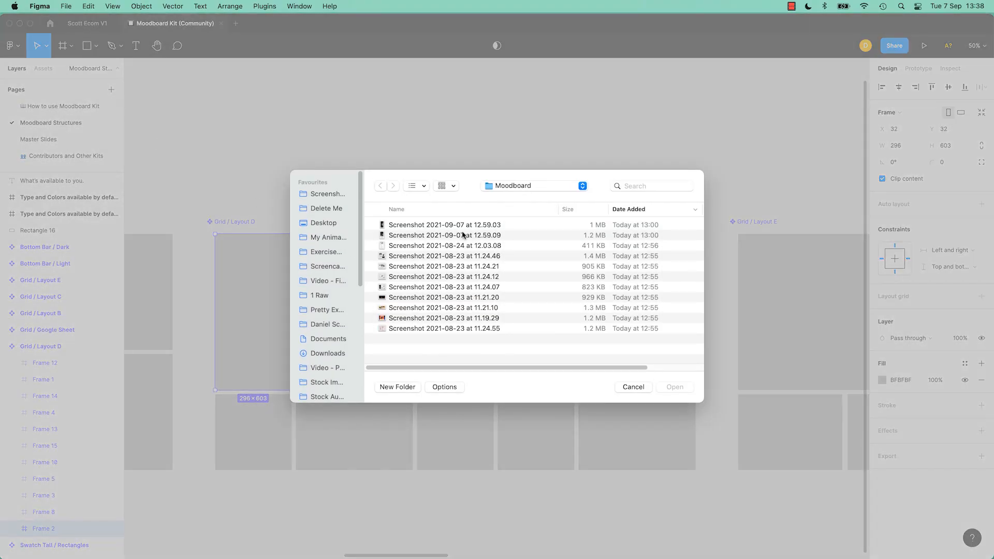
left_click(457, 269)
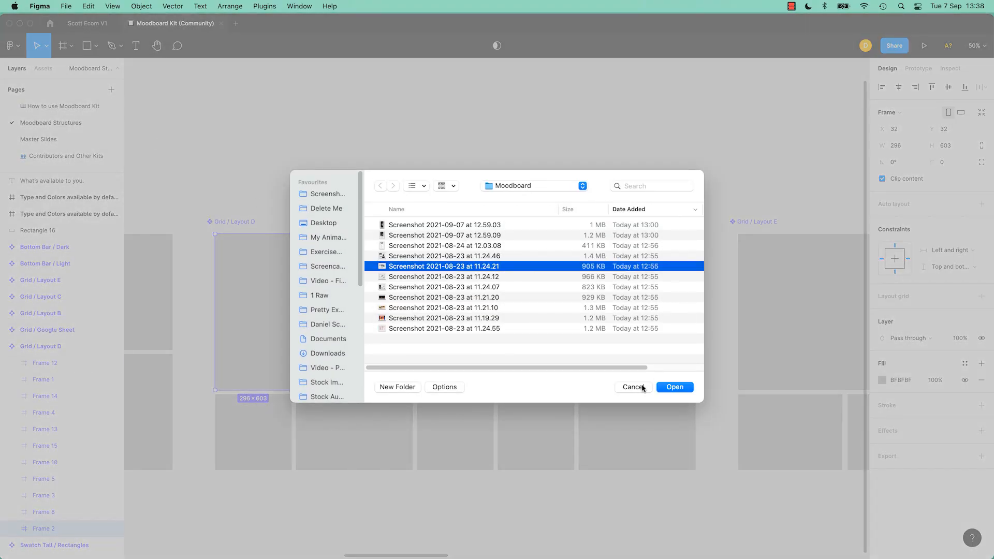
left_click(417, 226)
left_click(668, 391)
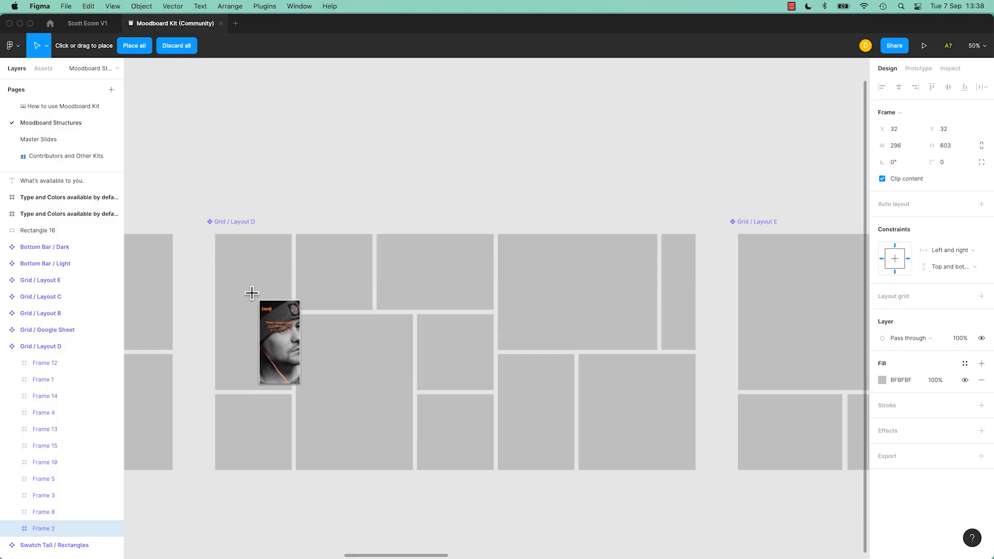
left_click(234, 265)
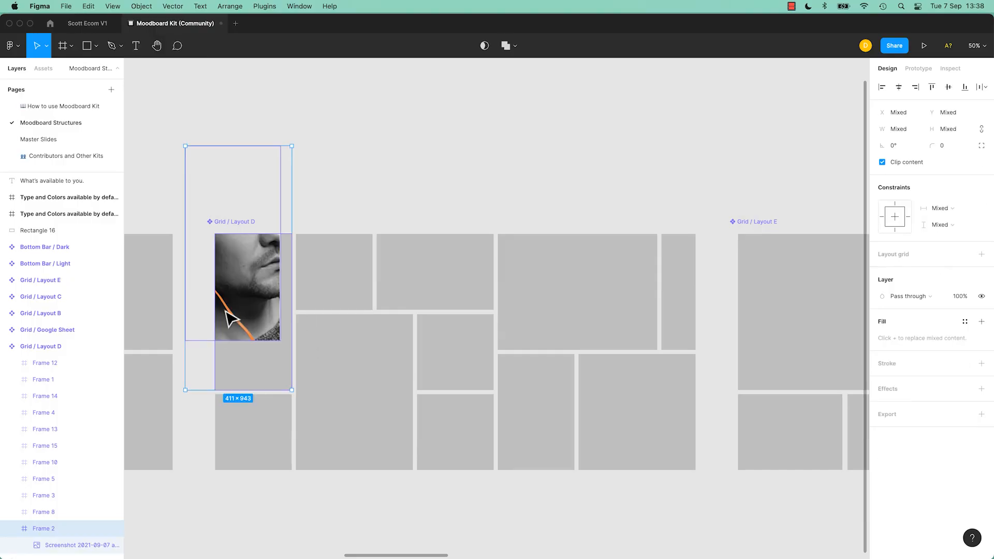
Reposition the placed headphone screenshot to about X -36, Y -98 so it covers its whole frame, and deselect it.
double_click(250, 284)
left_click_drag(249, 283, 271, 345)
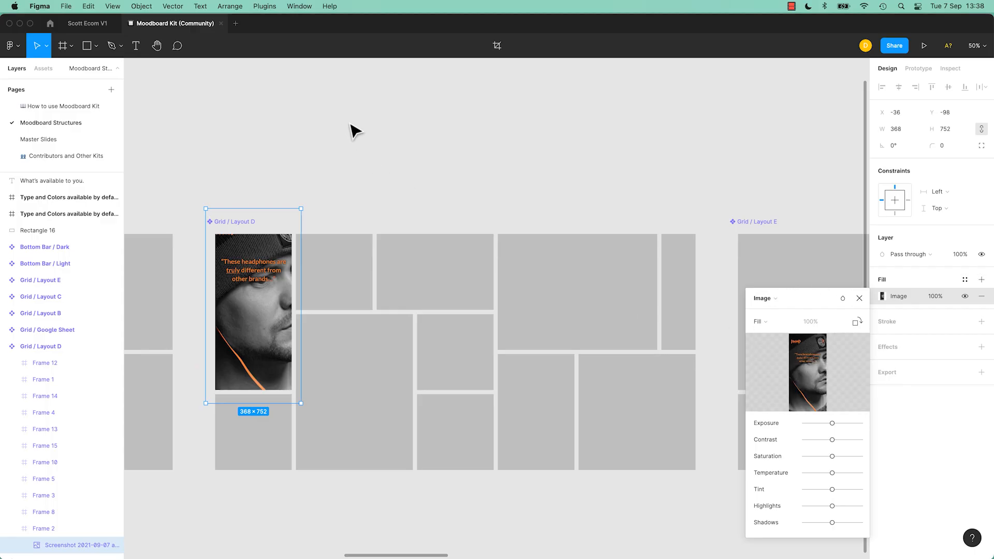
left_click(361, 165)
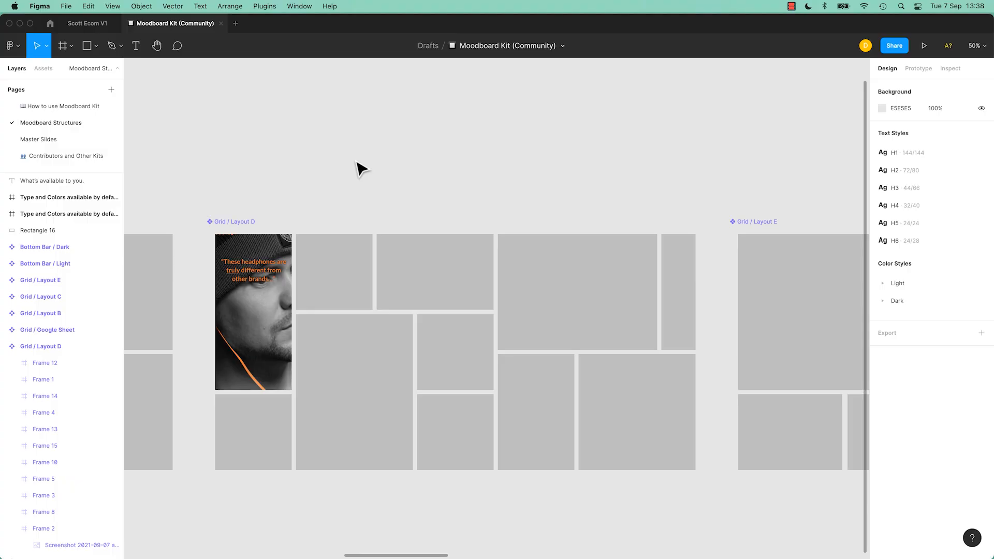
Review the hand-arranged moodboard in the Scott Ecom V1 file and return to the Moodboard Kit file.
left_click(88, 23)
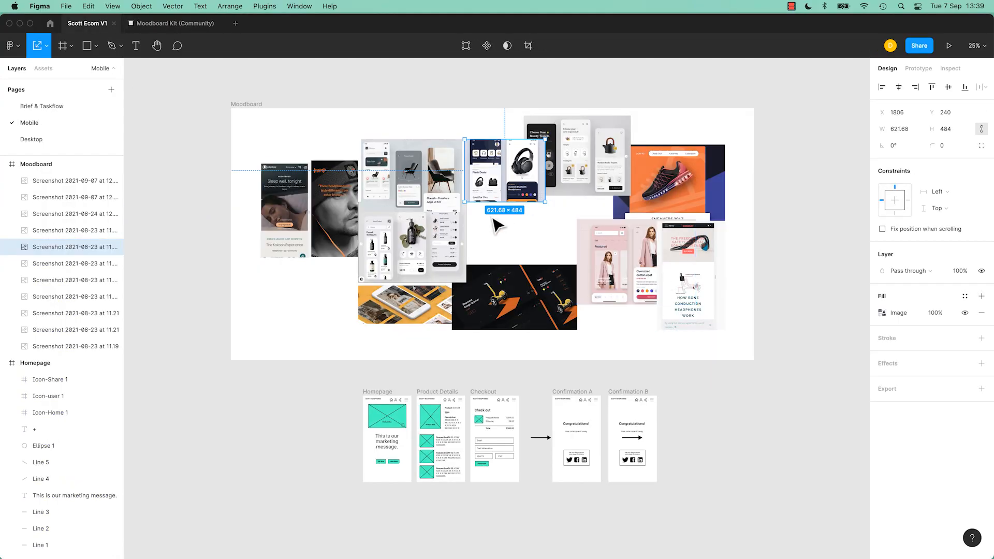
left_click(176, 24)
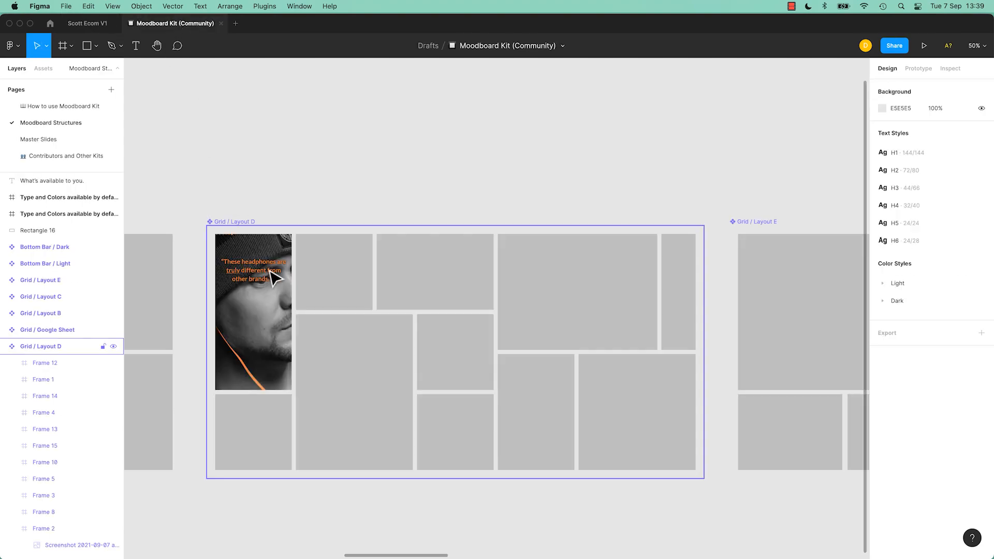